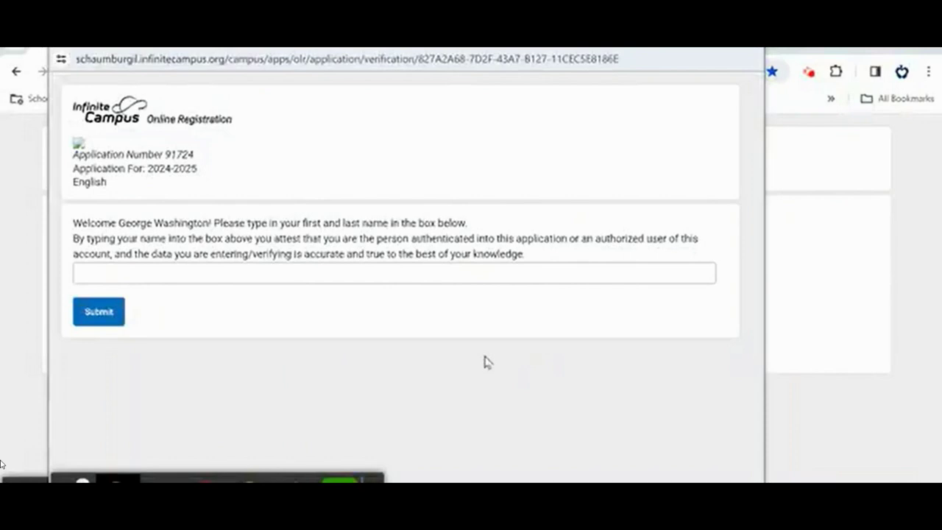
Sign the attestation with the parent's full name, submit it, and begin the application
left_click(336, 283)
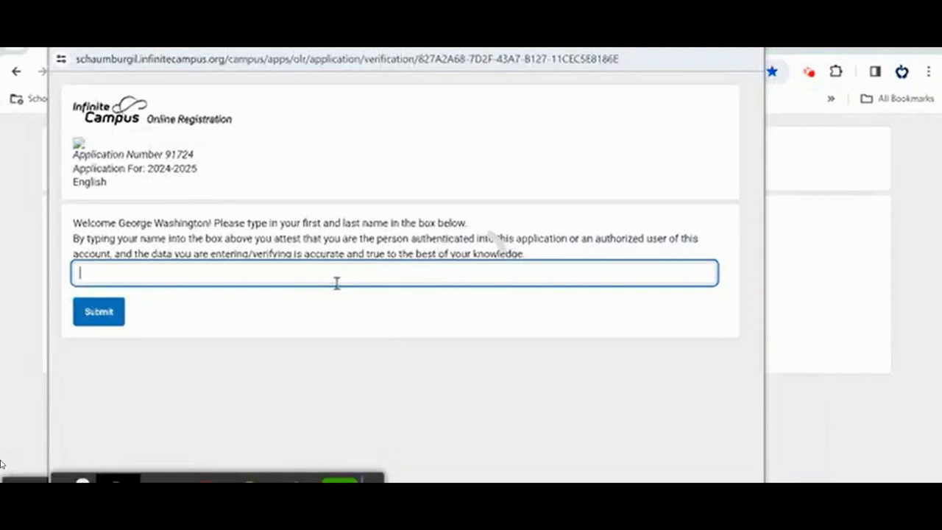
left_click(33, 513)
left_click(33, 513)
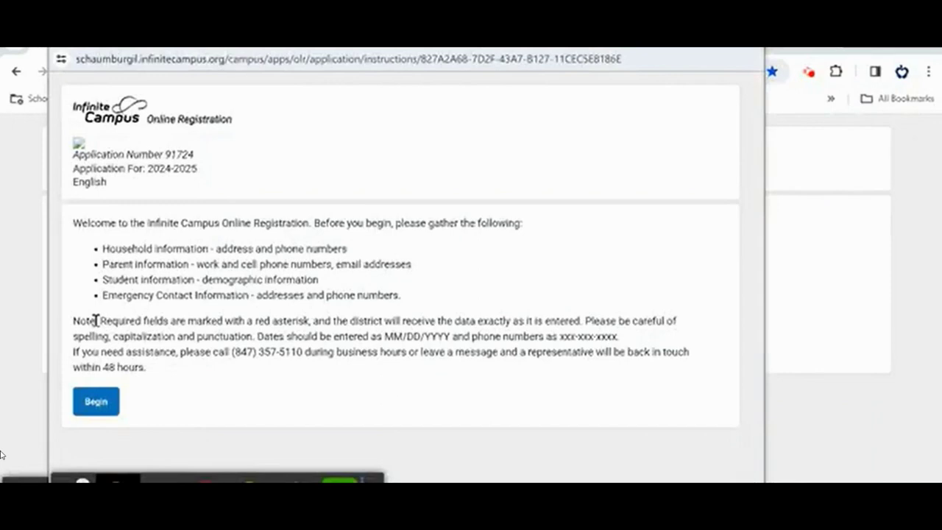
left_click(93, 401)
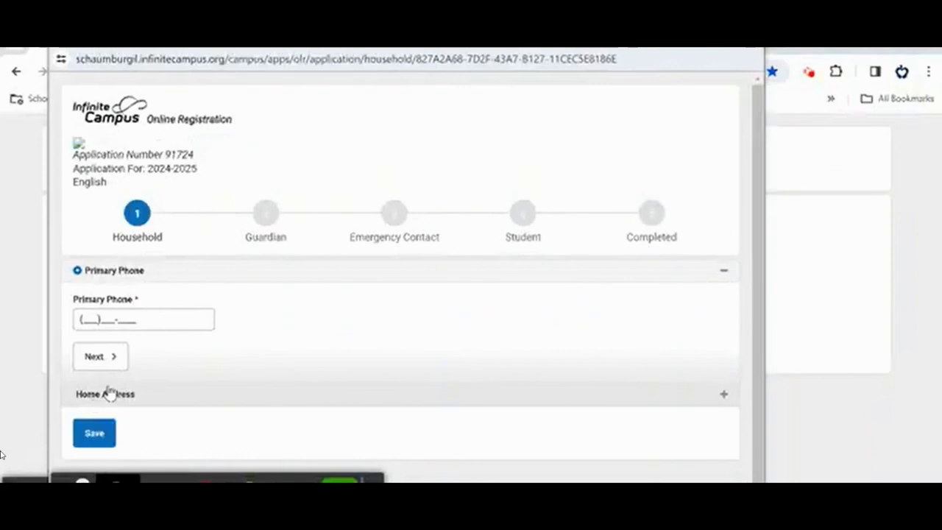
Enter the household's primary phone number and continue to the Home Address section
left_click(84, 316)
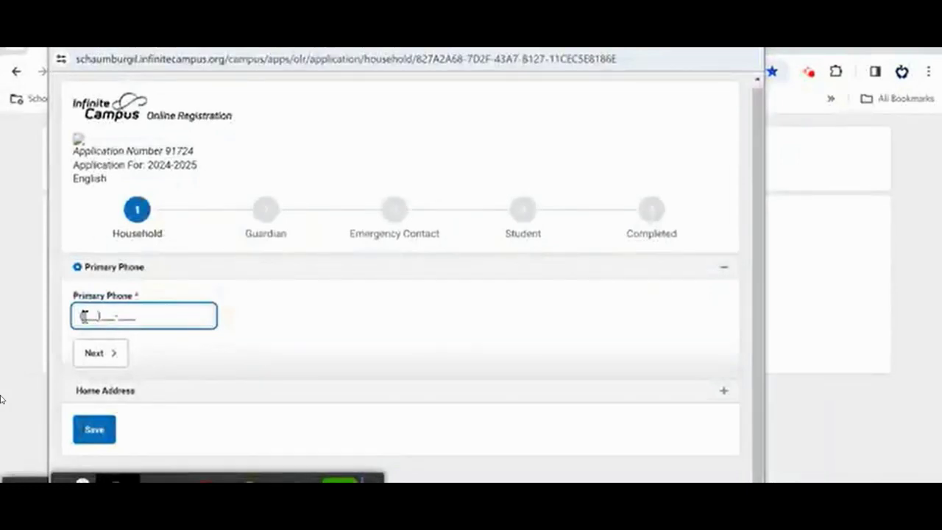
type("123)123-2")
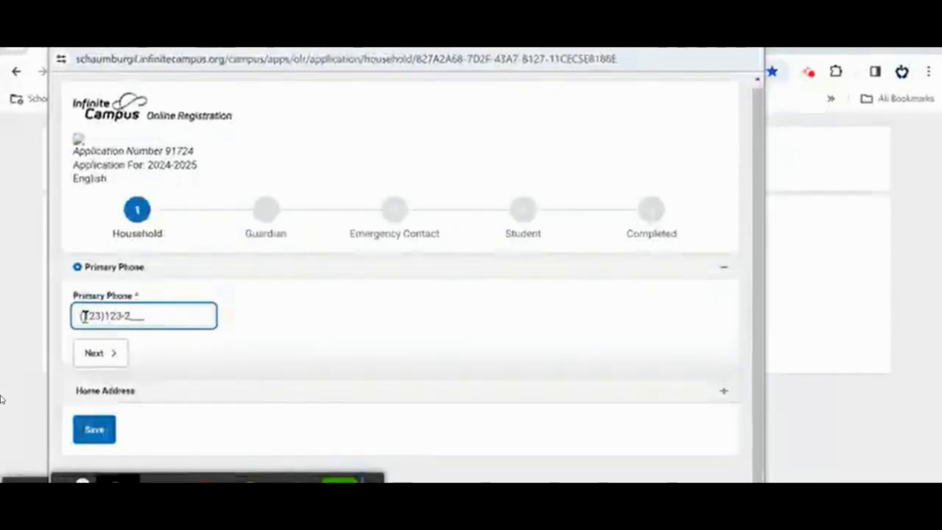
type("134")
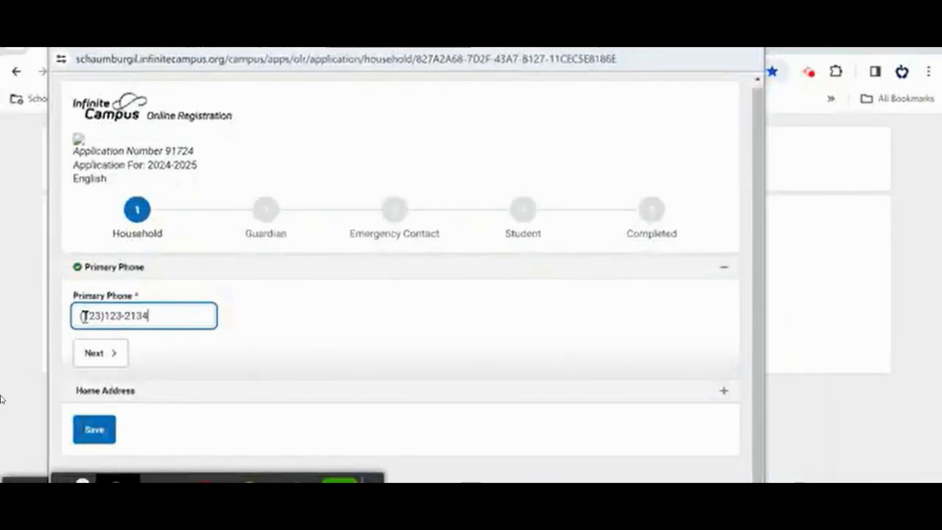
left_click(94, 352)
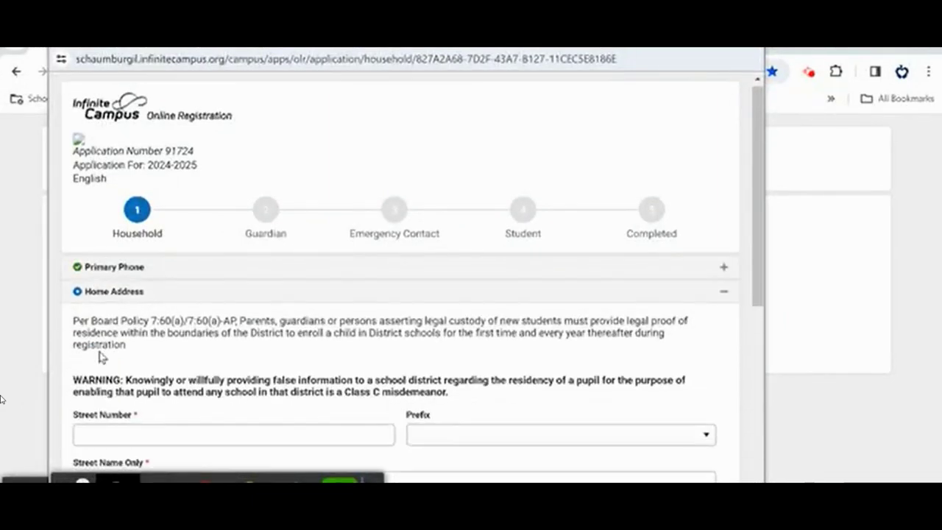
Enter the home address's street number, street name and street type
left_click(99, 224)
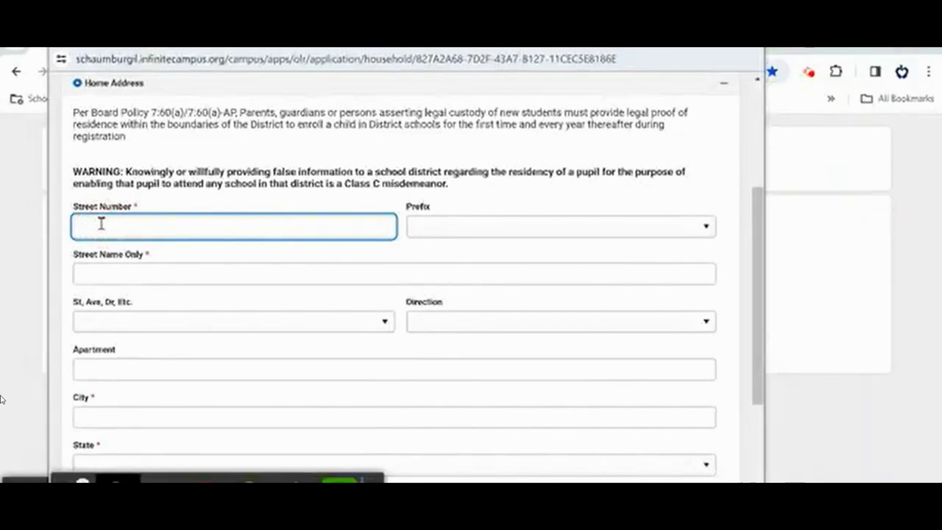
type("12")
key("Tab")
key("Tab")
type("Happy")
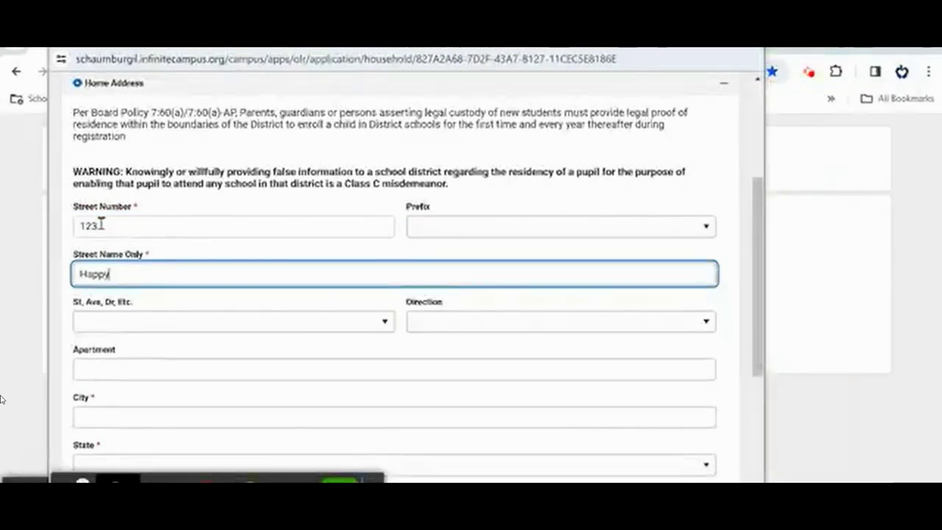
key("Tab")
type("ter")
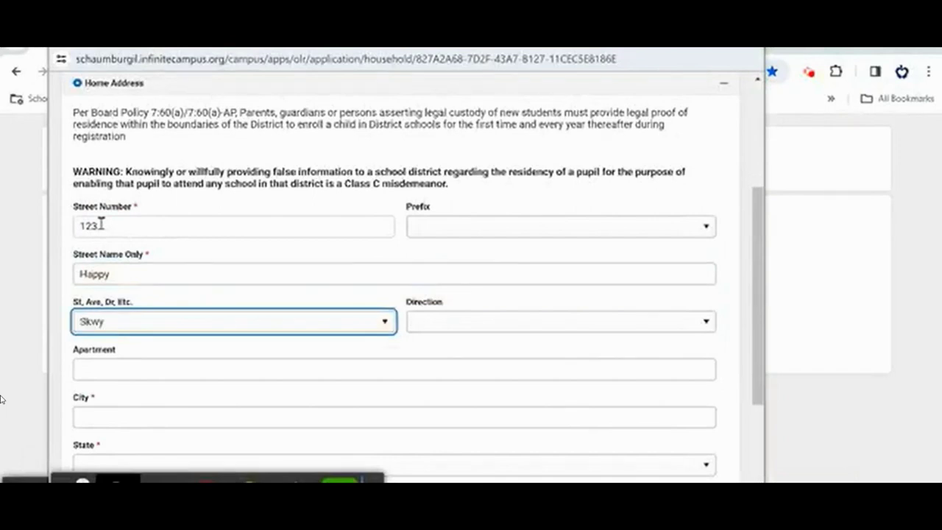
key("Tab")
key("Tab")
key("Tab")
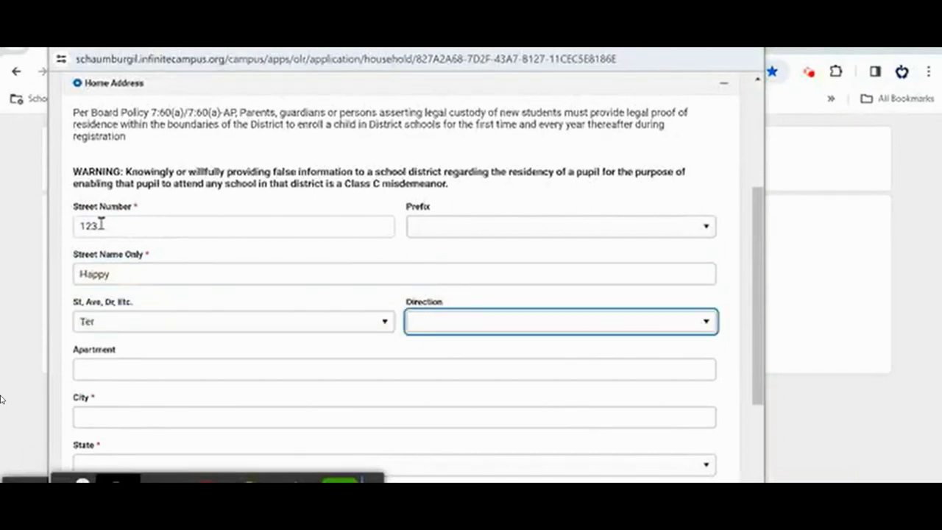
Fill in the city, state and zip code, correcting the zip, and save the household address
type("Schaumburg")
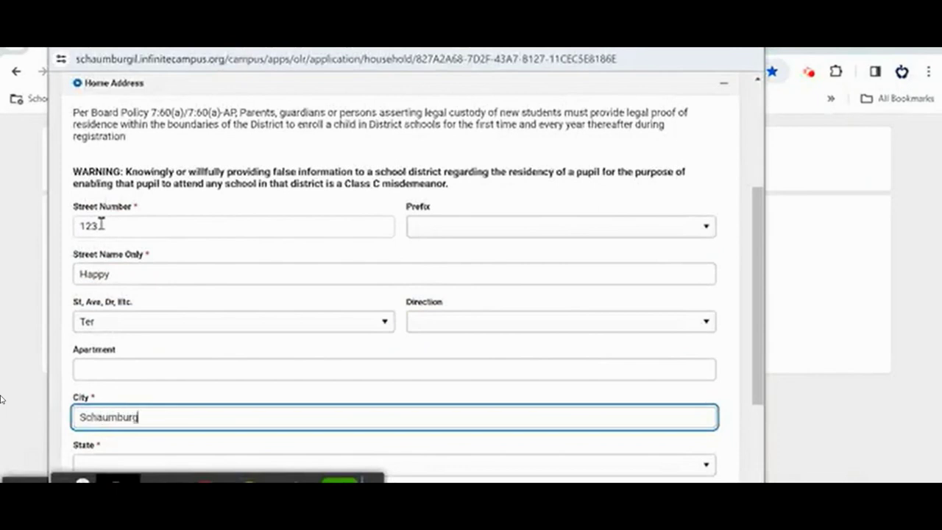
key("Tab")
scroll(179, 170, "down", 2)
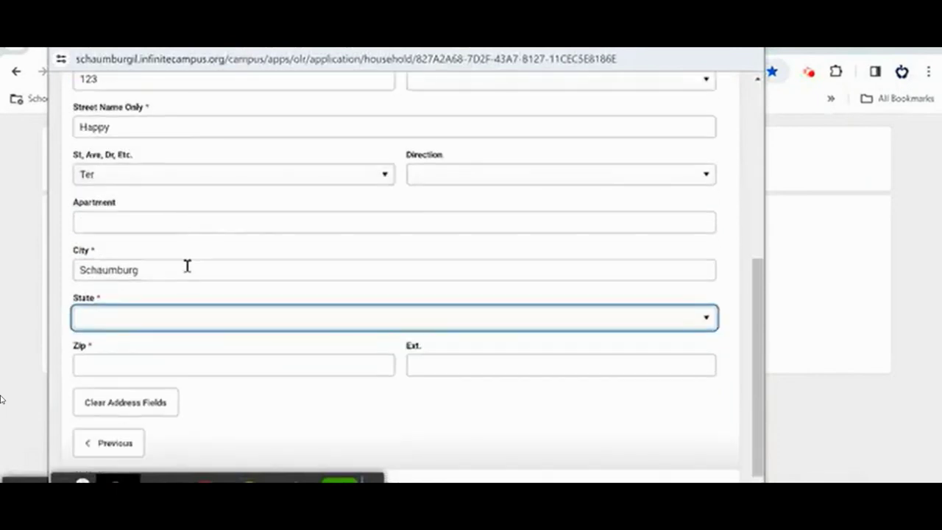
type("il")
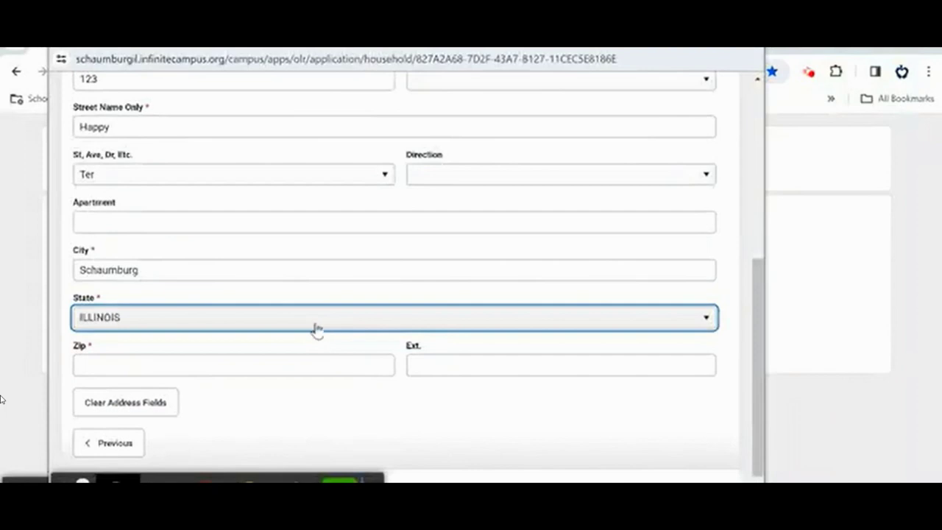
left_click(227, 362)
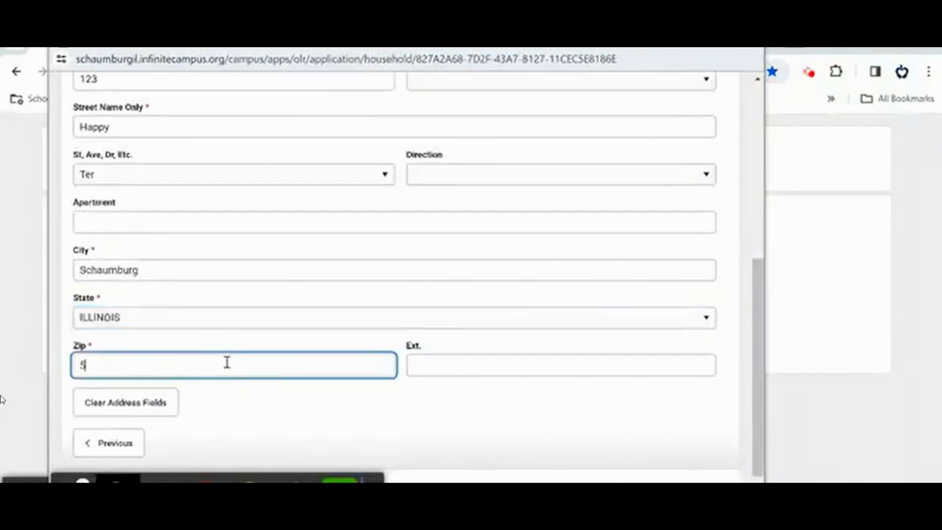
type("60008")
key("BackSpace")
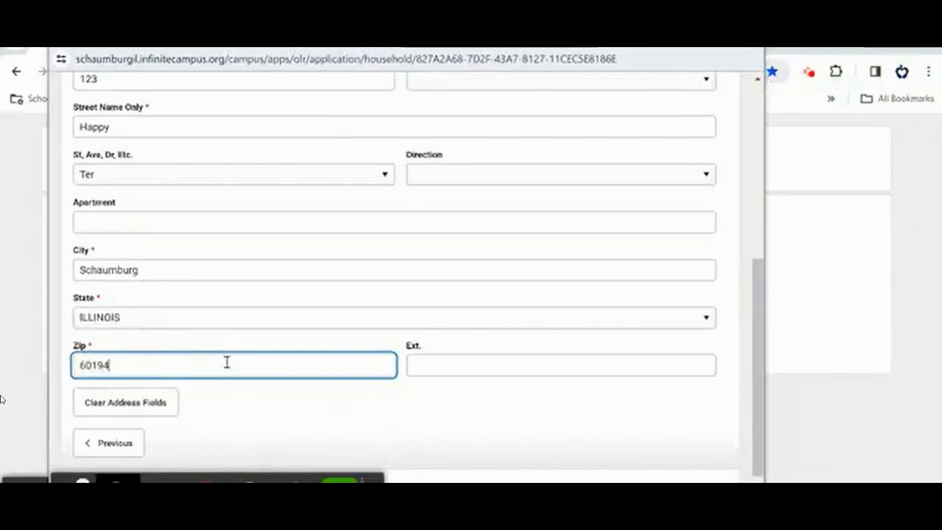
scroll(187, 424, "down", 1)
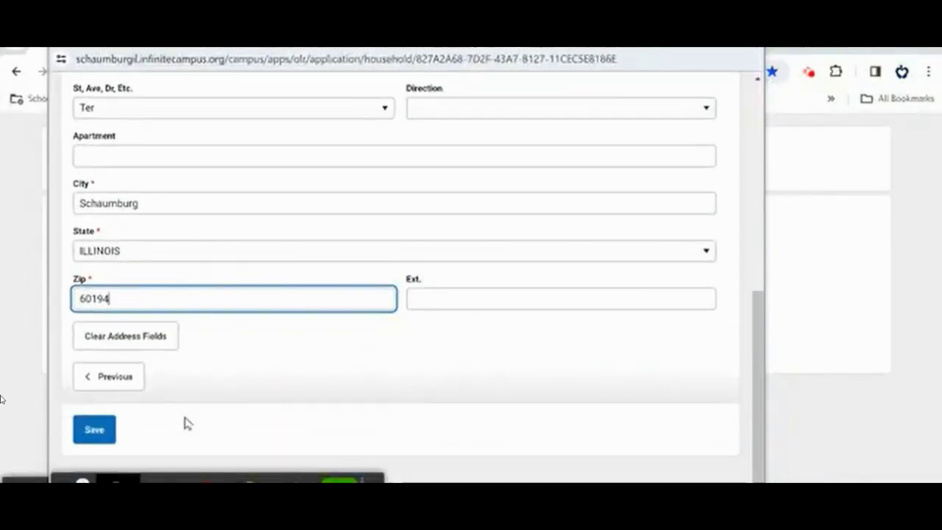
left_click(107, 434)
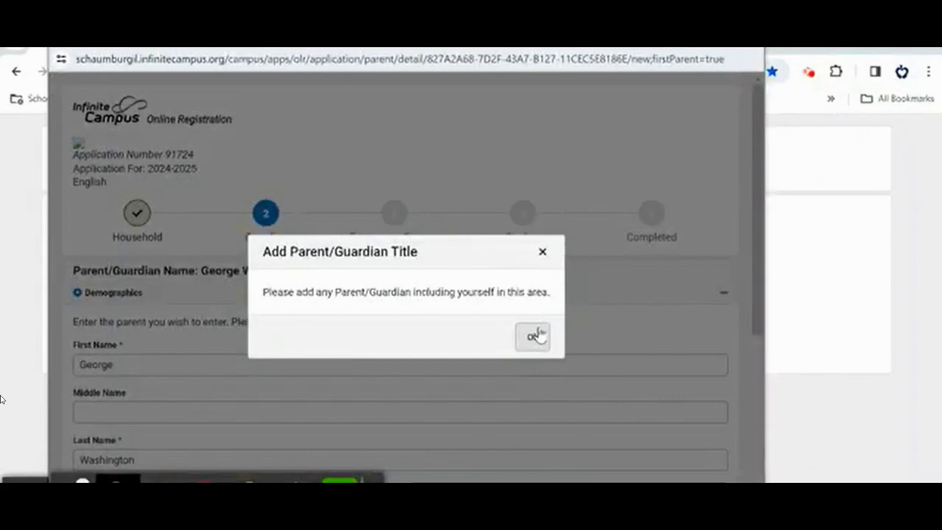
Dismiss the Add Parent/Guardian note, set the first guardian's gender to Male, and continue
left_click(537, 336)
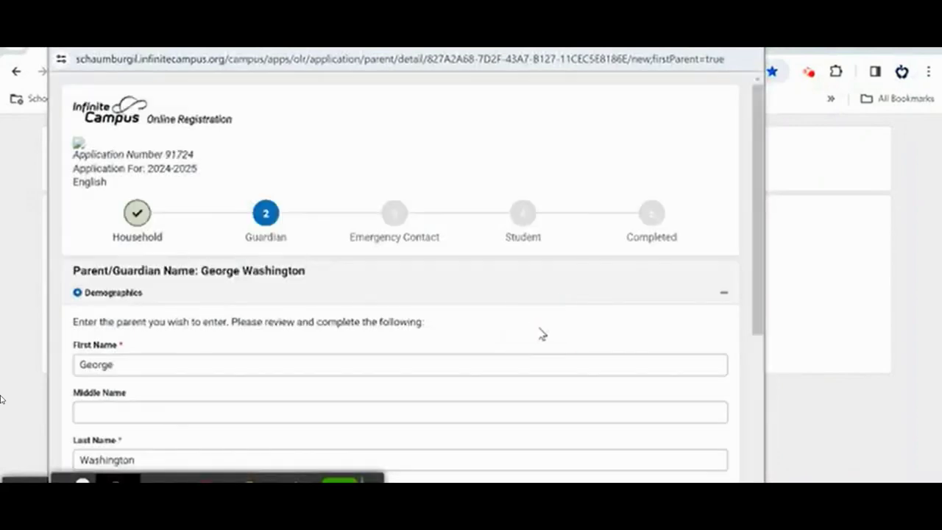
scroll(457, 342, "down", 2)
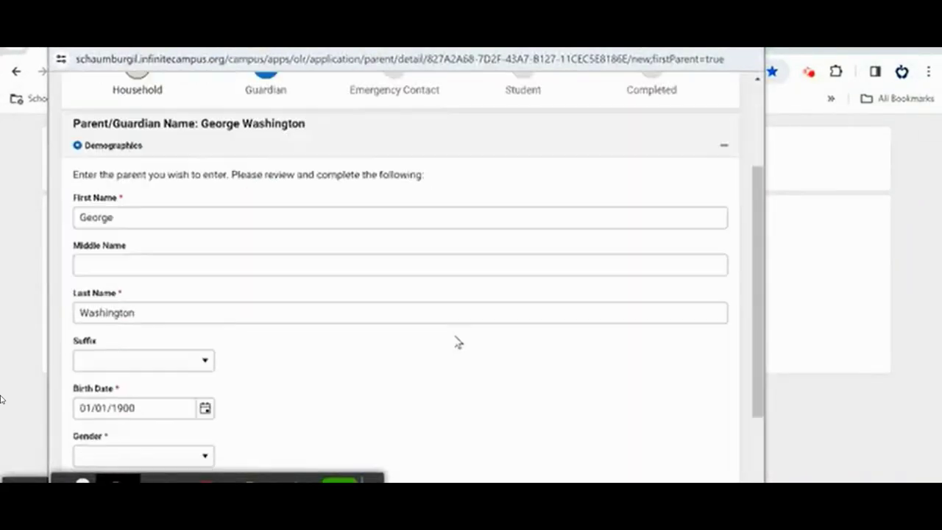
scroll(442, 338, "down", 1)
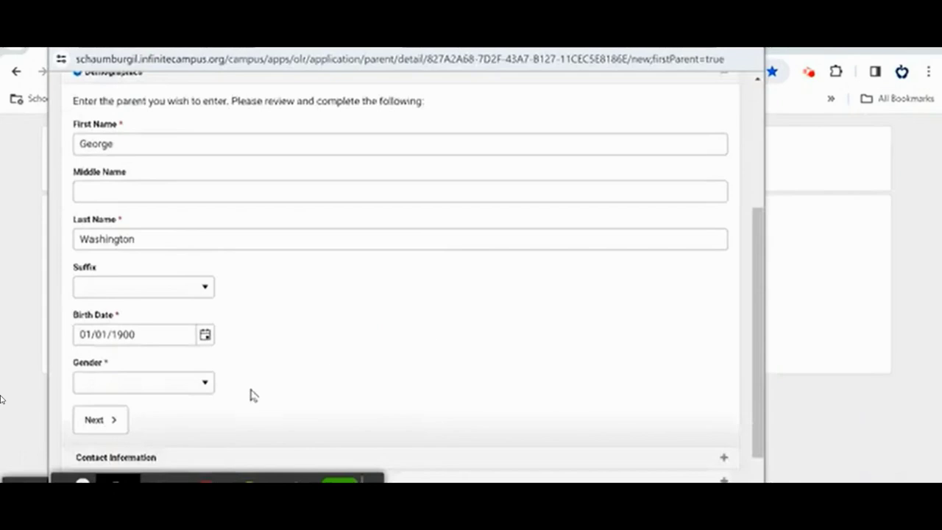
left_click(88, 427)
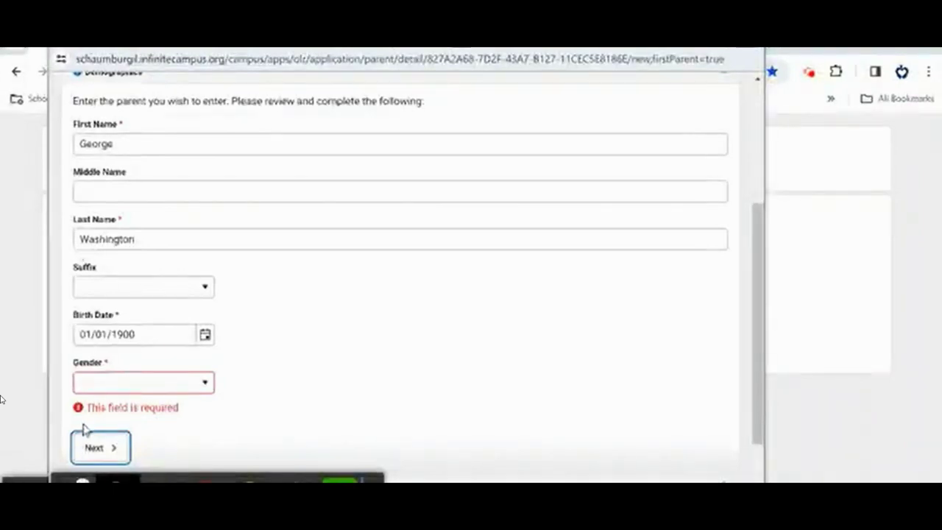
left_click(190, 390)
left_click(164, 458)
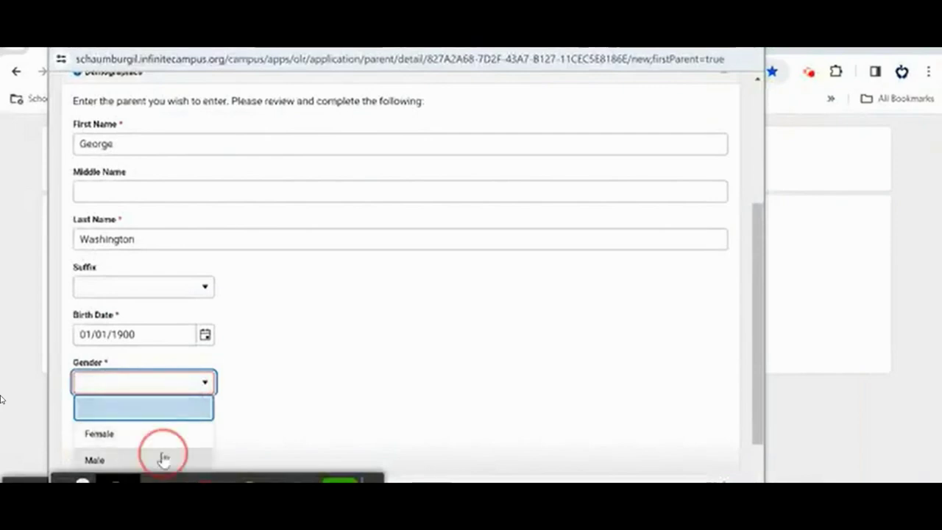
left_click(114, 425)
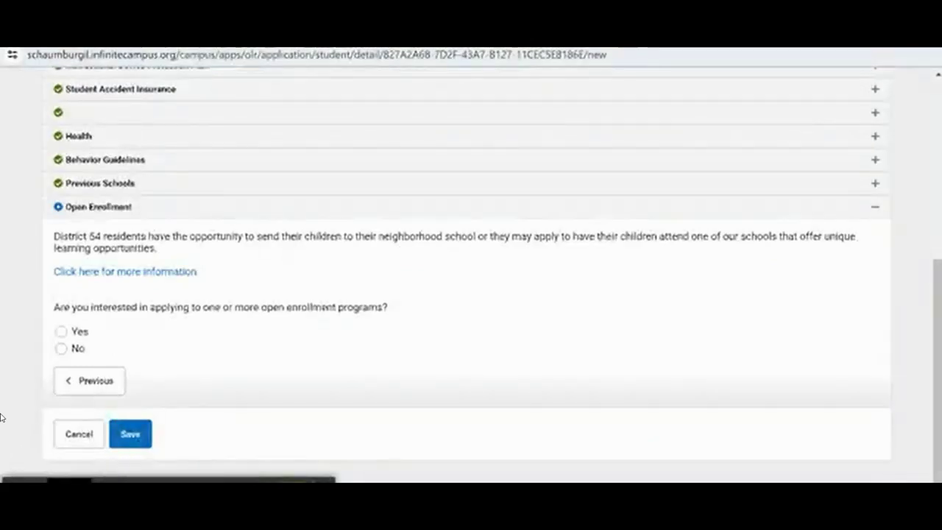
Finish the remaining sections until the Student list shows the record Completed with school Not Assigned
mouse_move(0, 449)
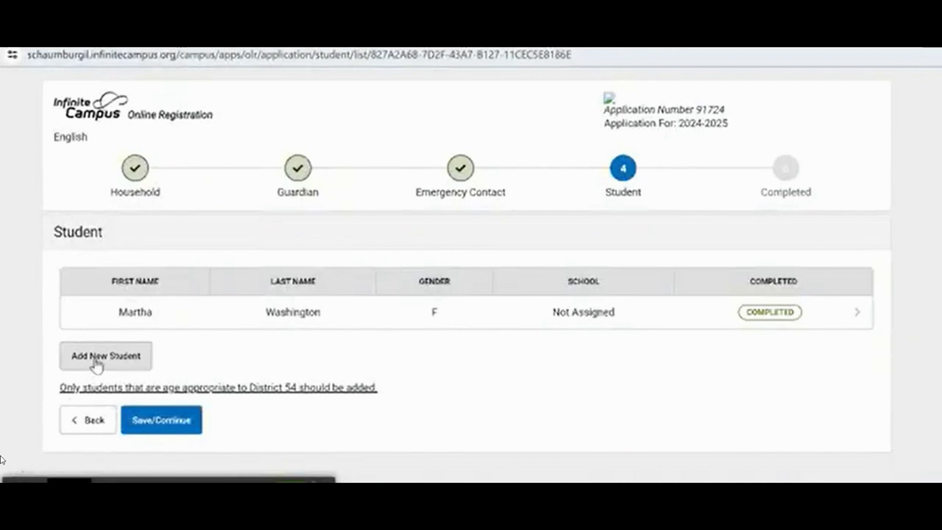
mouse_move(36, 519)
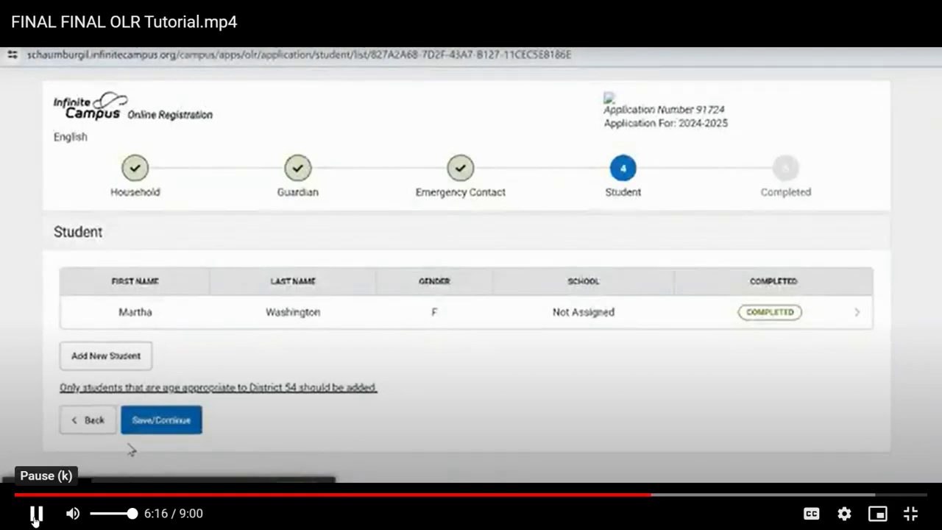
left_click(34, 515)
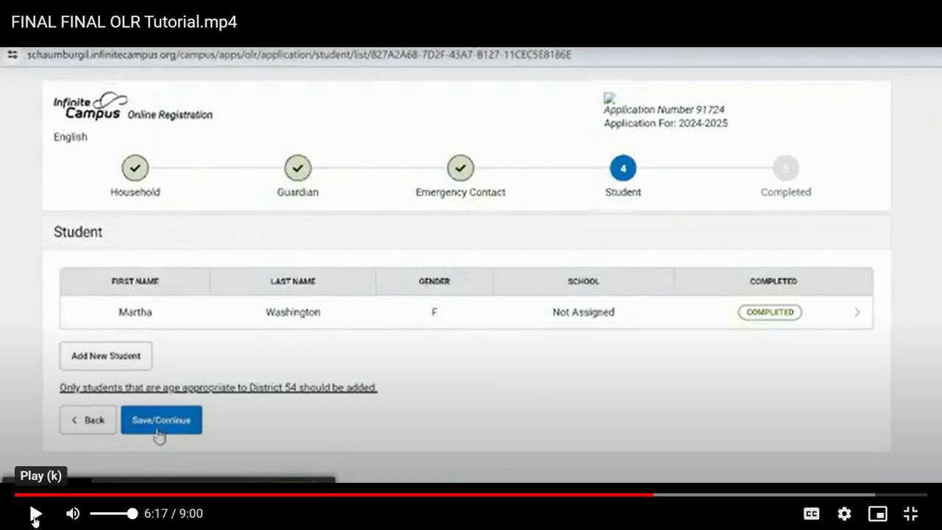
left_click(35, 515)
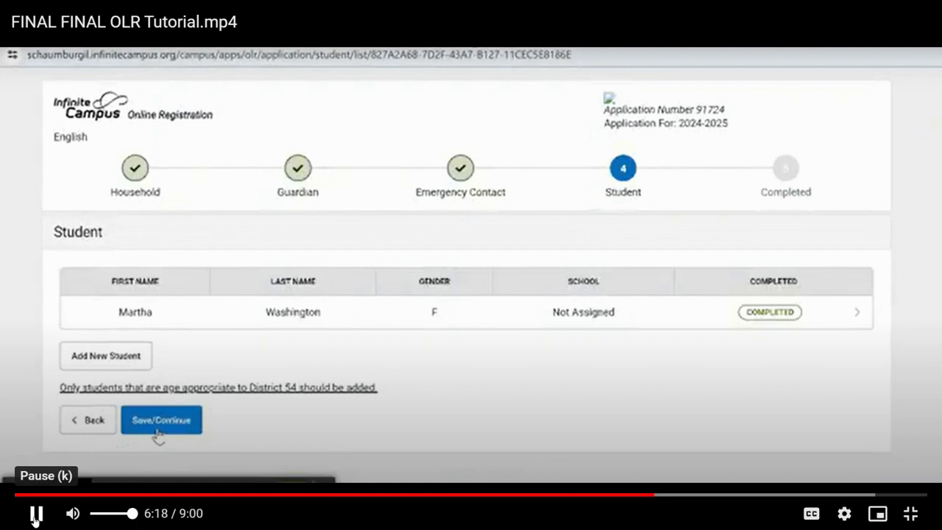